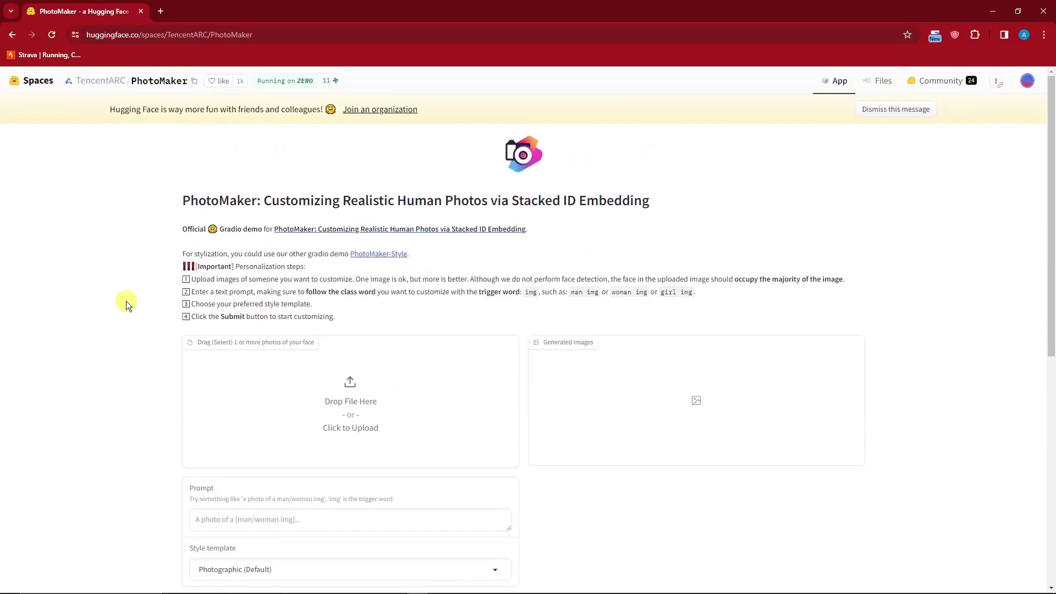
- Read through the PhotoMaker page's usage instructions, noting the img trigger word
scroll(128, 301, "down", 5)
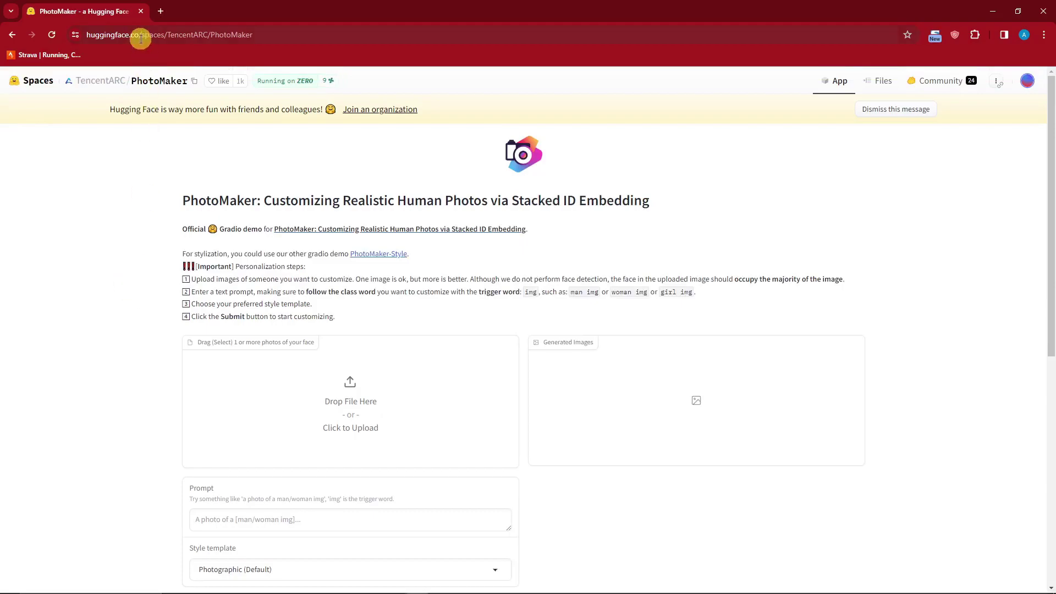
scroll(129, 270, "down", 5)
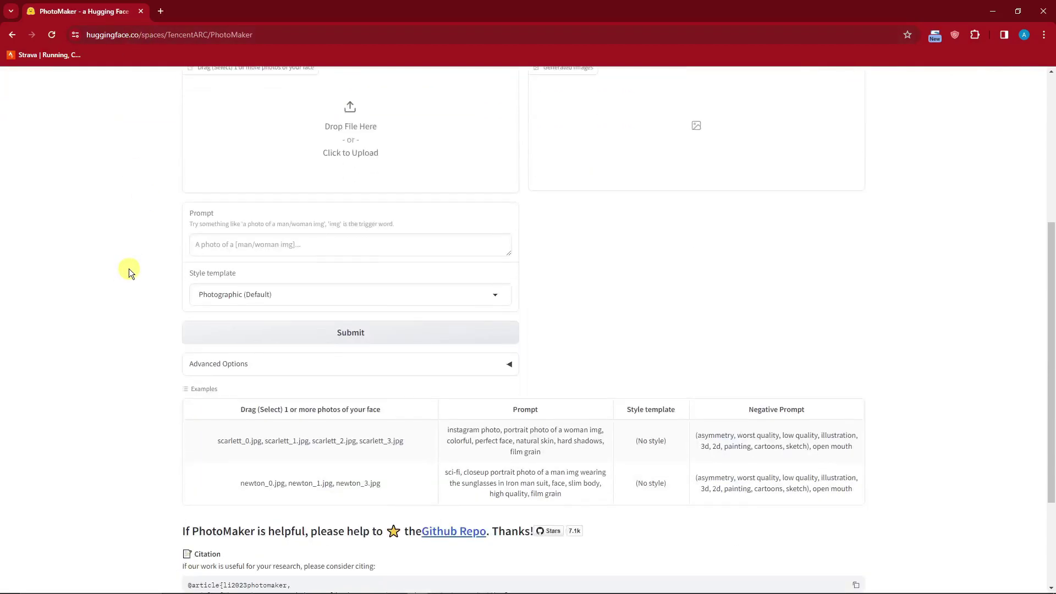
scroll(129, 269, "up", 5)
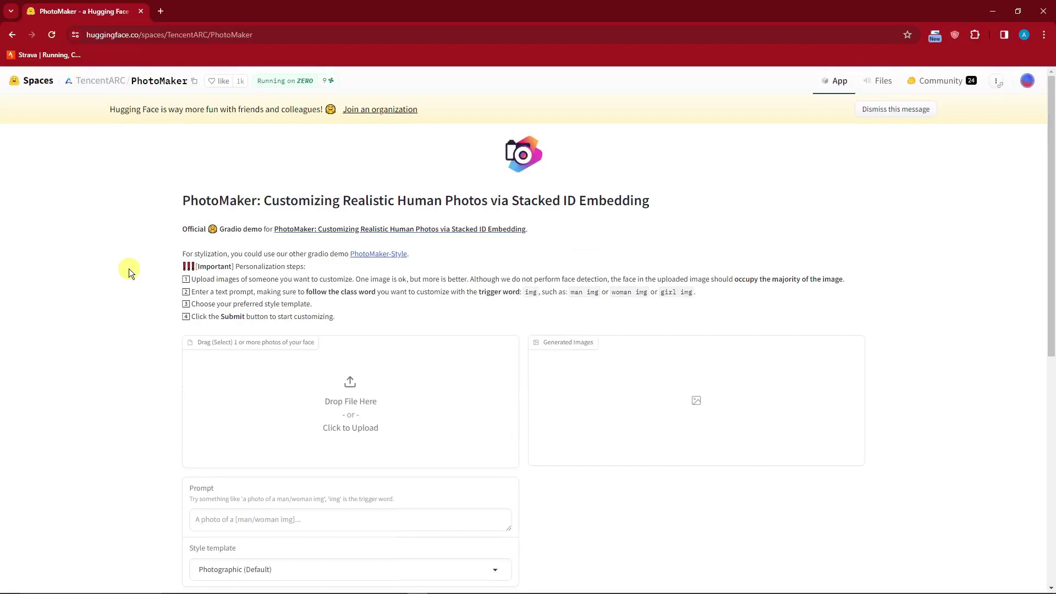
scroll(138, 269, "down", 2)
scroll(137, 269, "up", 2)
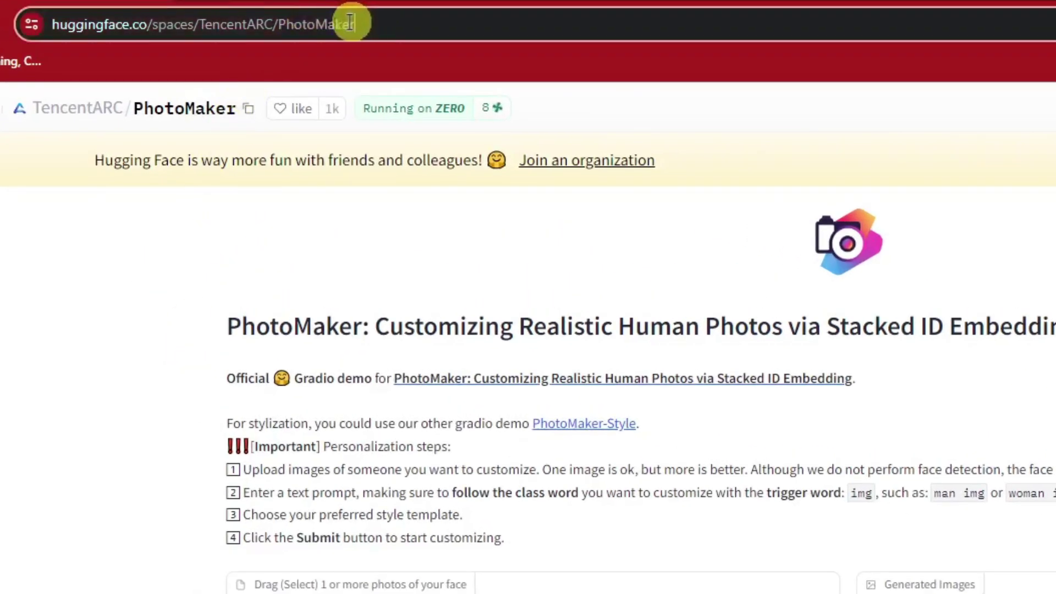
left_click(349, 22)
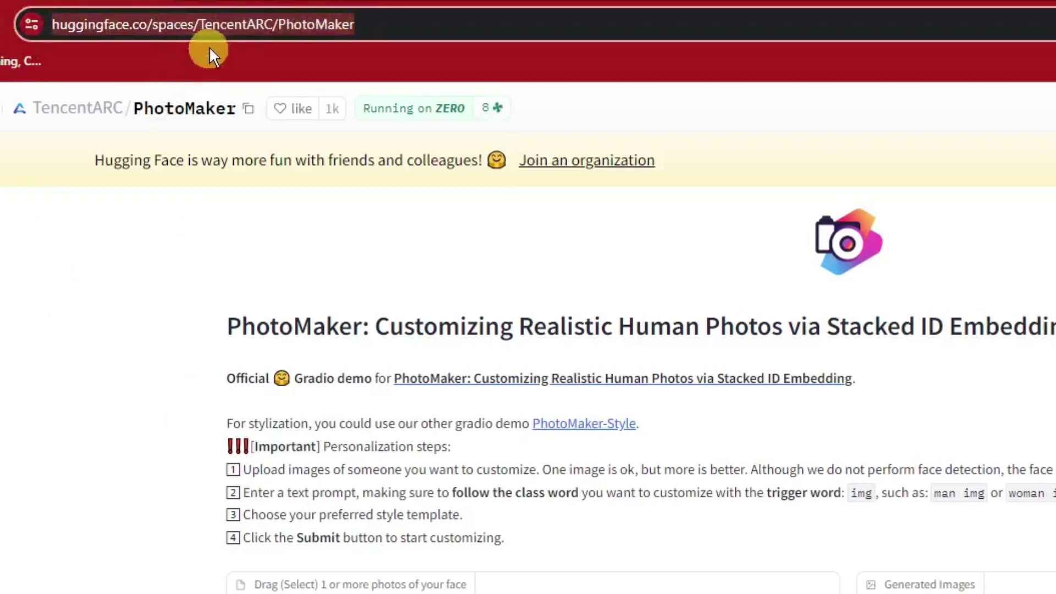
left_click(131, 348)
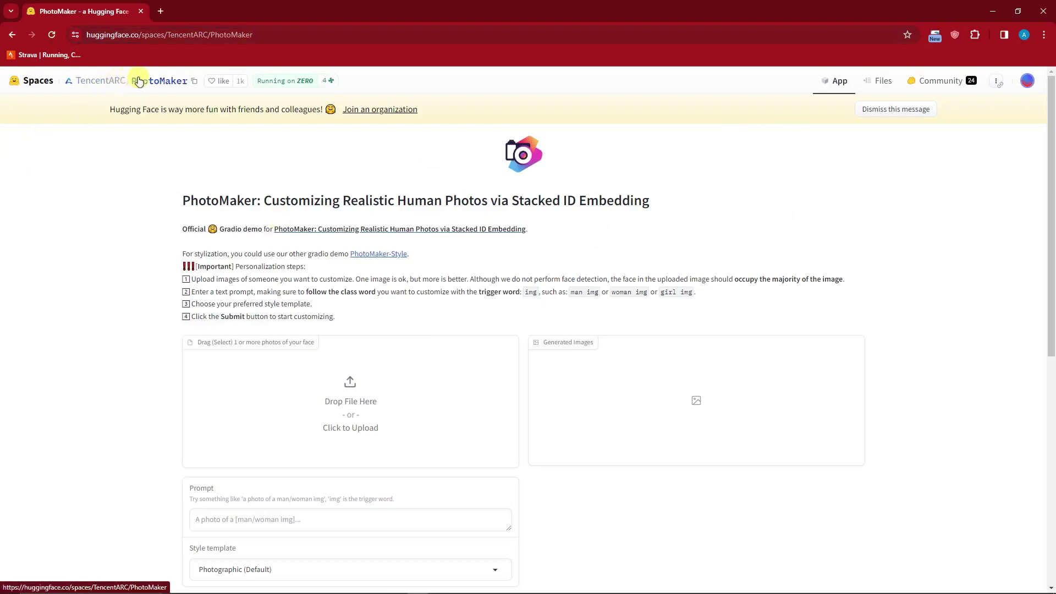
scroll(148, 250, "down", 1)
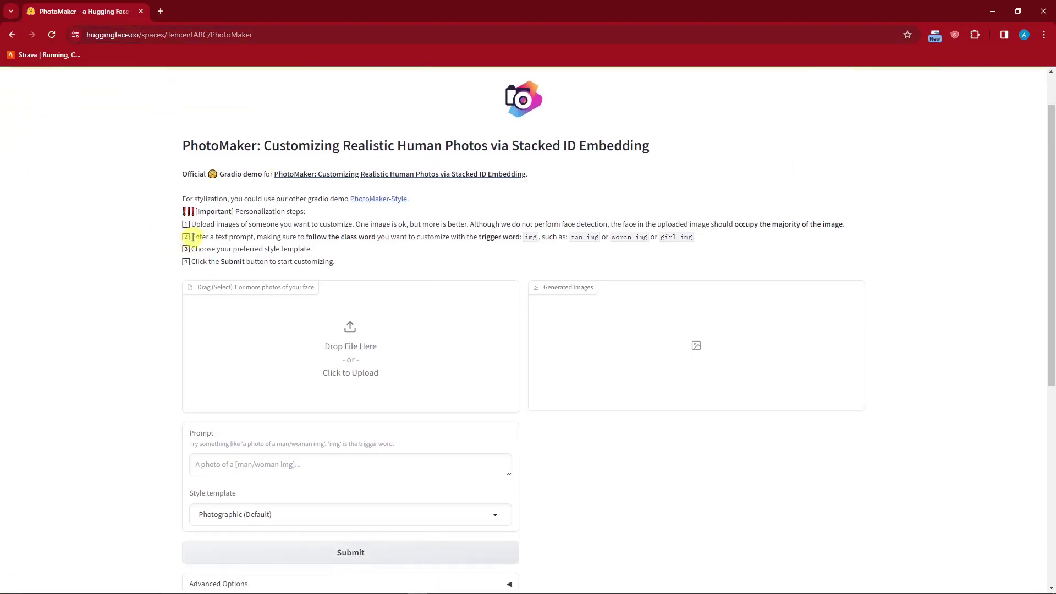
left_click_drag(190, 224, 283, 224)
left_click(280, 222)
double_click(531, 236)
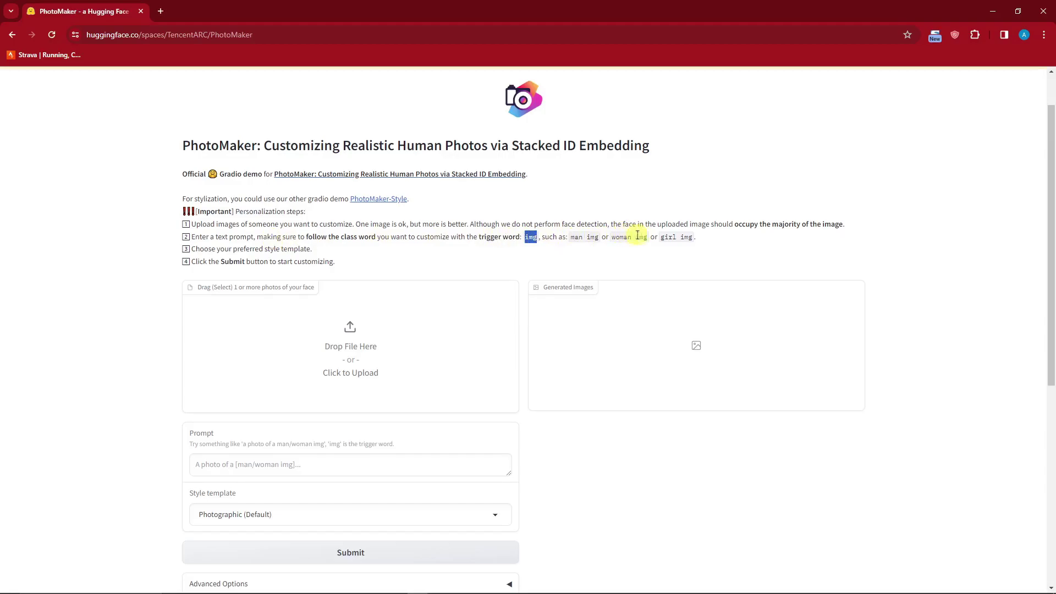
left_click(395, 257)
scroll(316, 257, "down", 2)
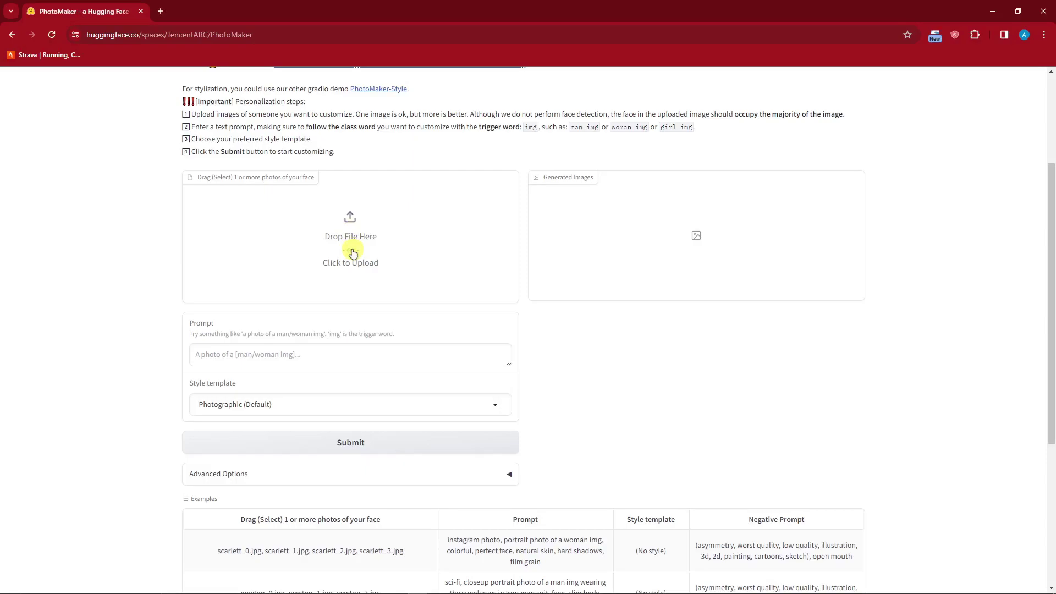
- Upload the man's photo pexels-creation-hill-1681010.jpg as the face image
left_click(434, 273)
scroll(213, 234, "up", 3)
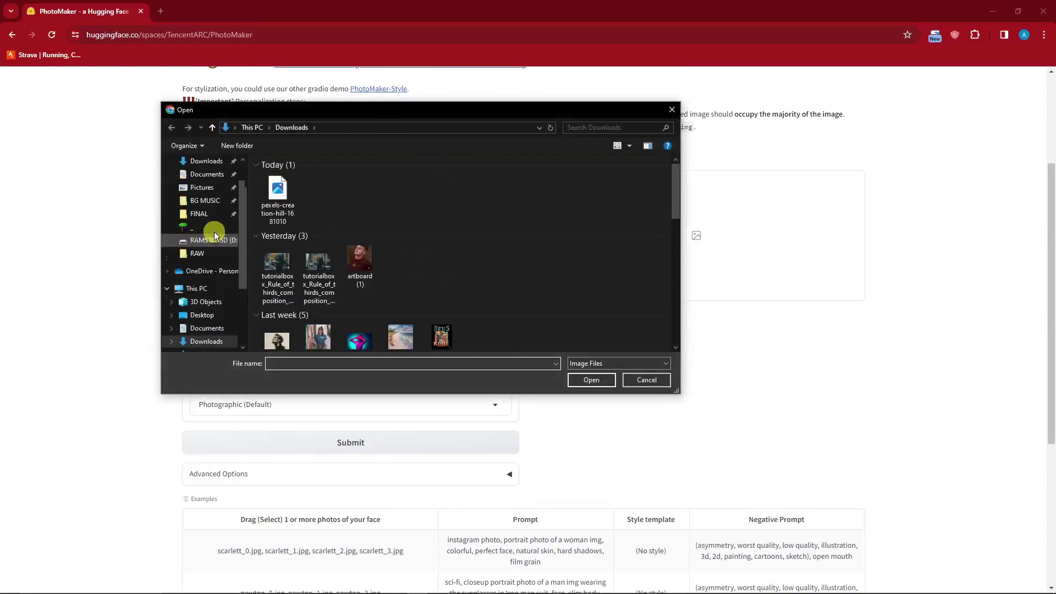
key("Escape")
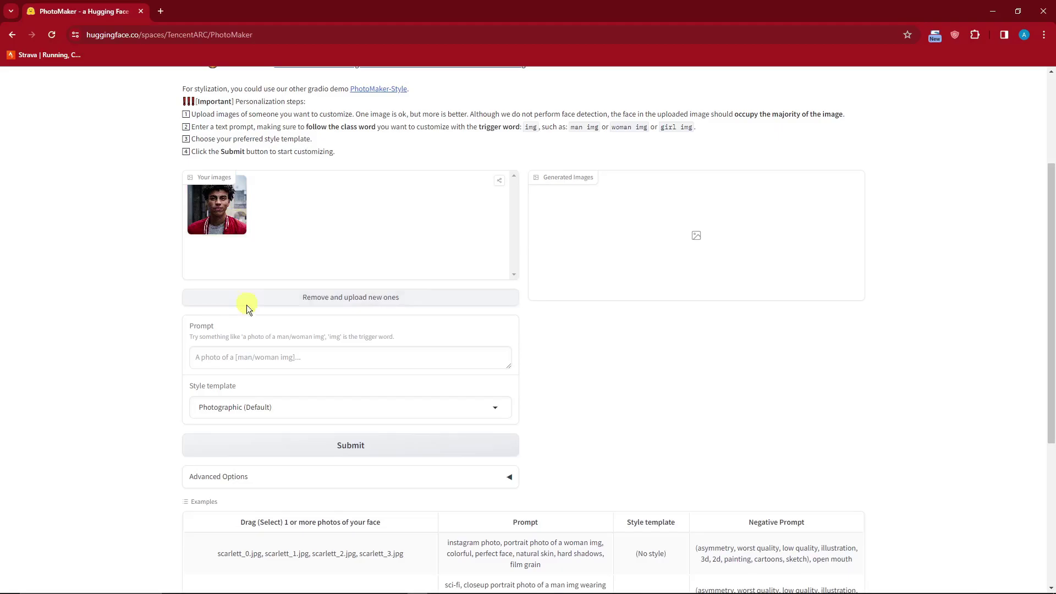
left_click(250, 356)
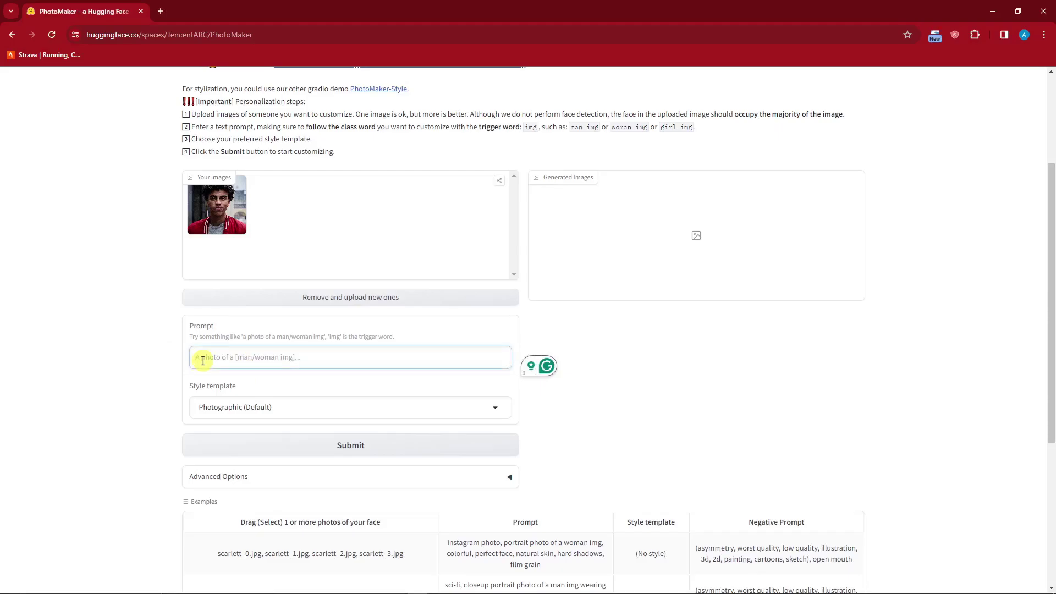
- Enter the prompt 'A photo a [ img ] wearing black sunglasses.' in the Prompt box
type("A photo")
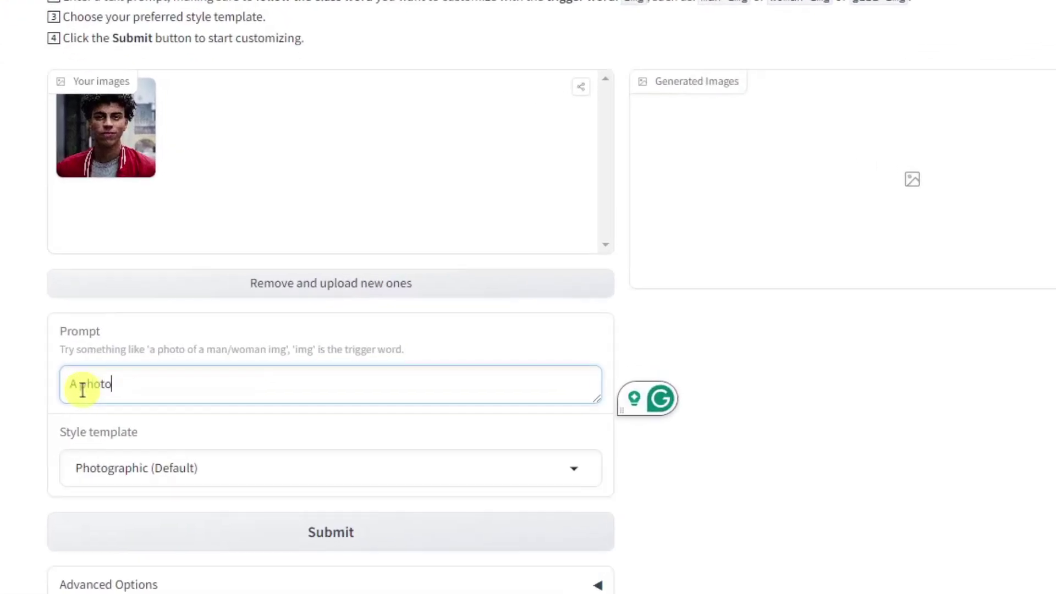
type(" a [")
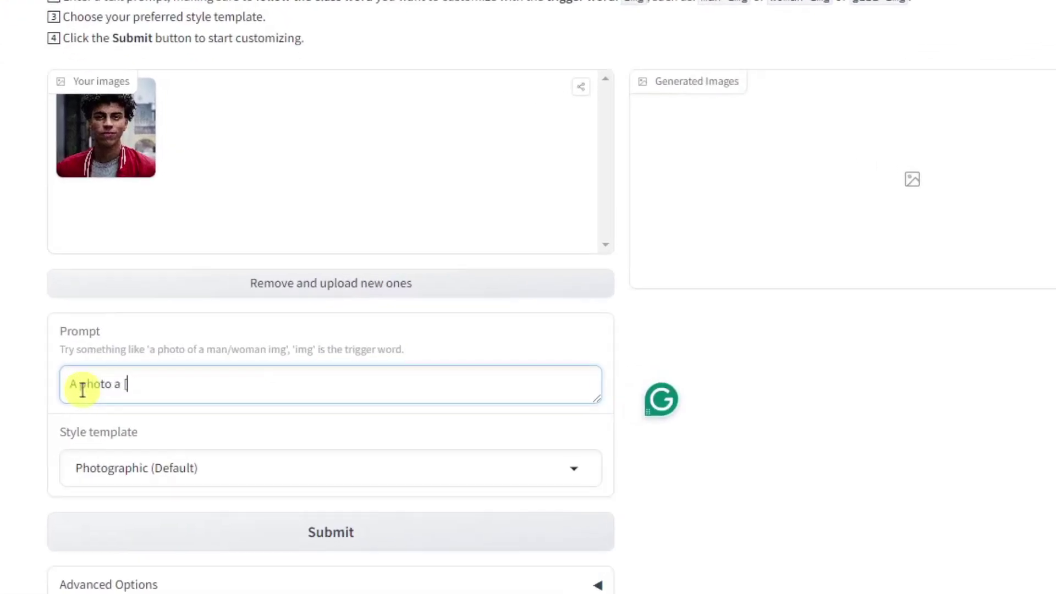
type(" img ]")
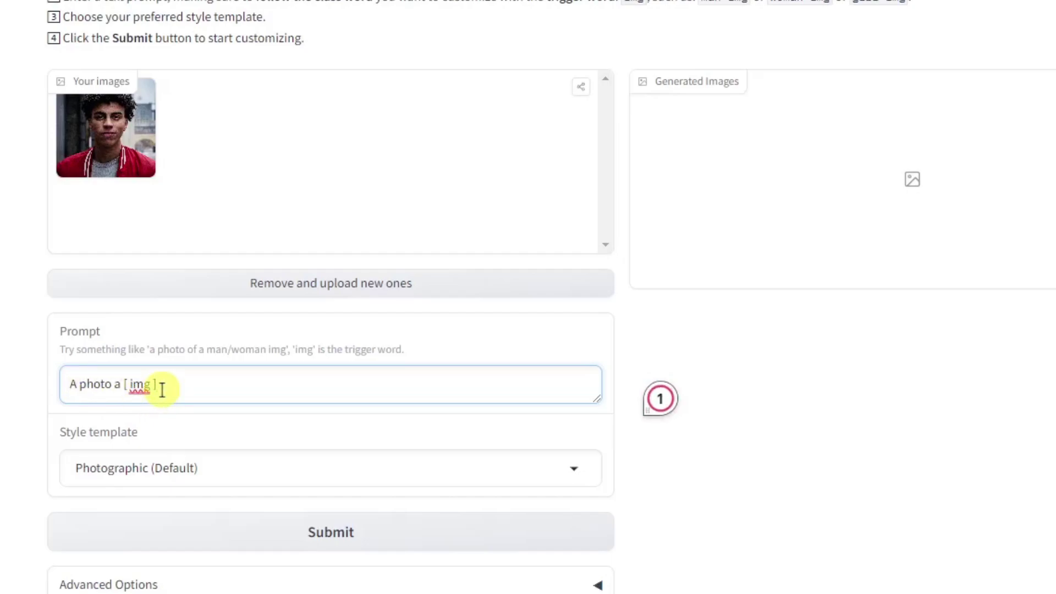
left_click_drag(162, 388, 113, 389)
left_click(190, 388)
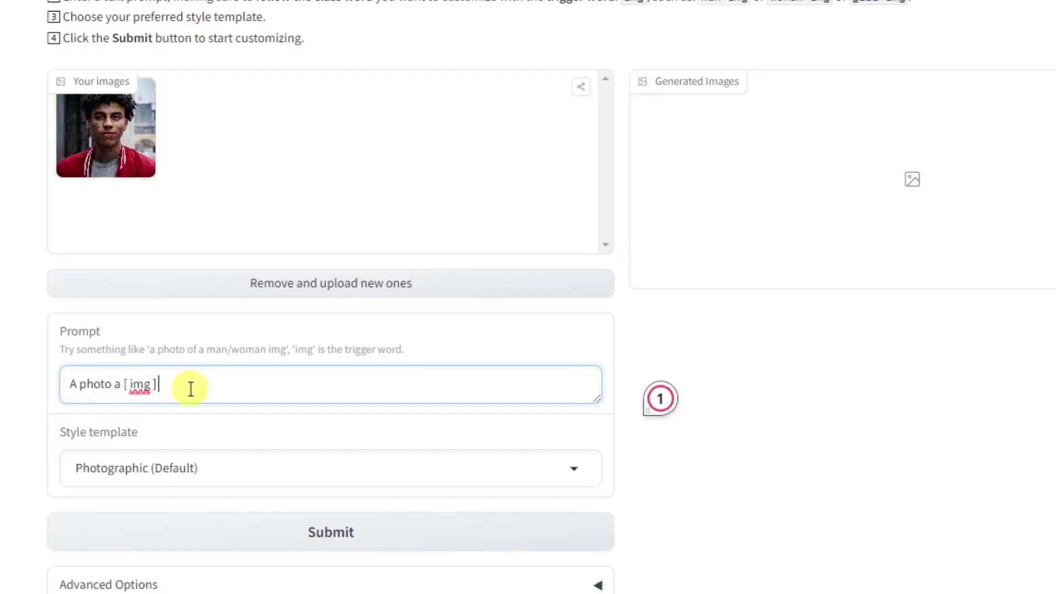
type("wearing black sungla")
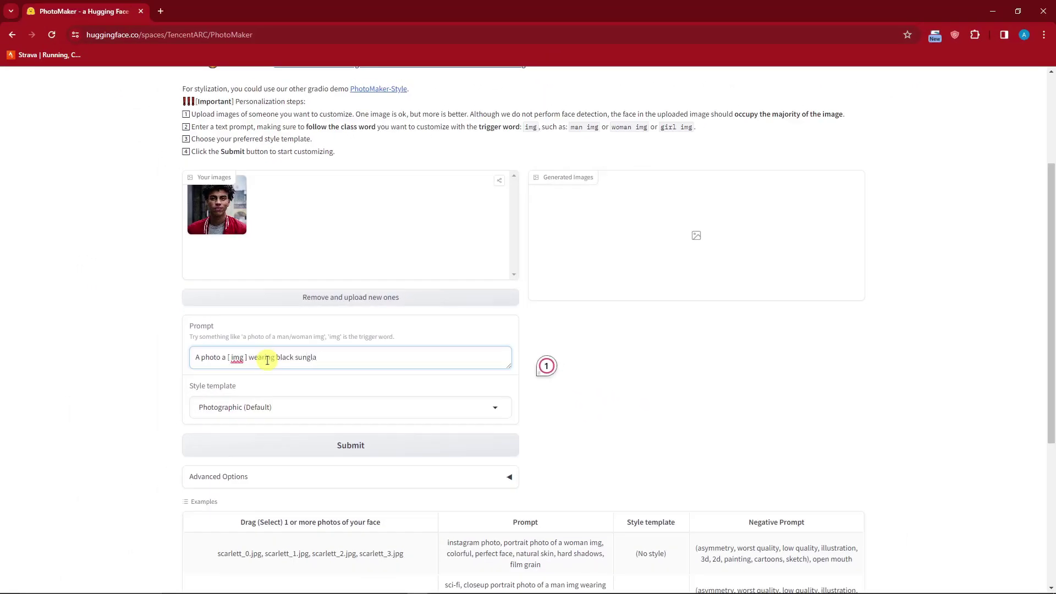
type("gsses.")
left_click(365, 387)
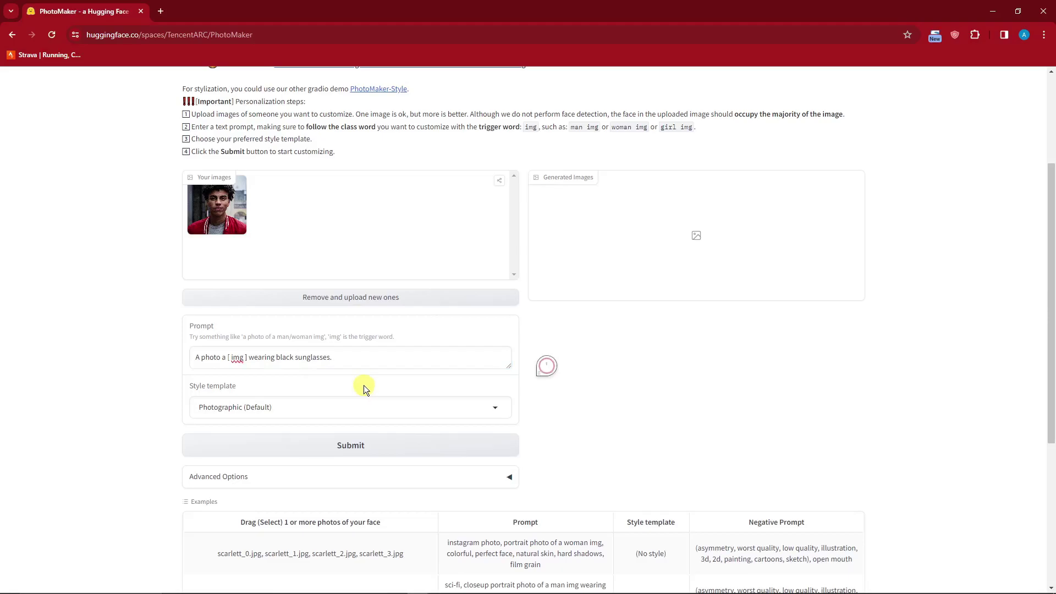
left_click(377, 407)
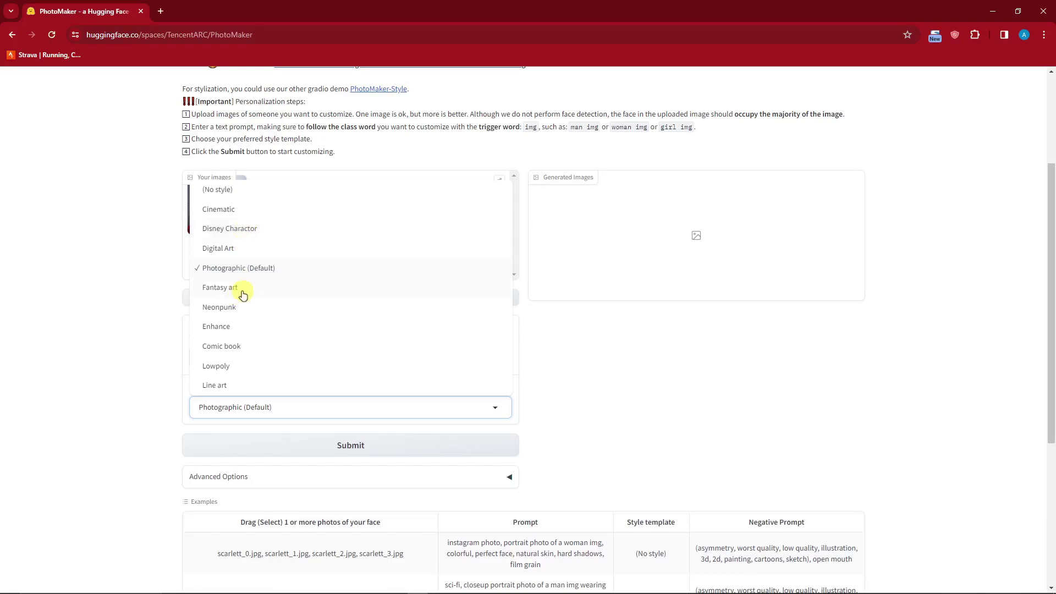
- Choose the Cinematic style template and show the advanced settings (50 steps, style strength 20, 2 images)
left_click(223, 209)
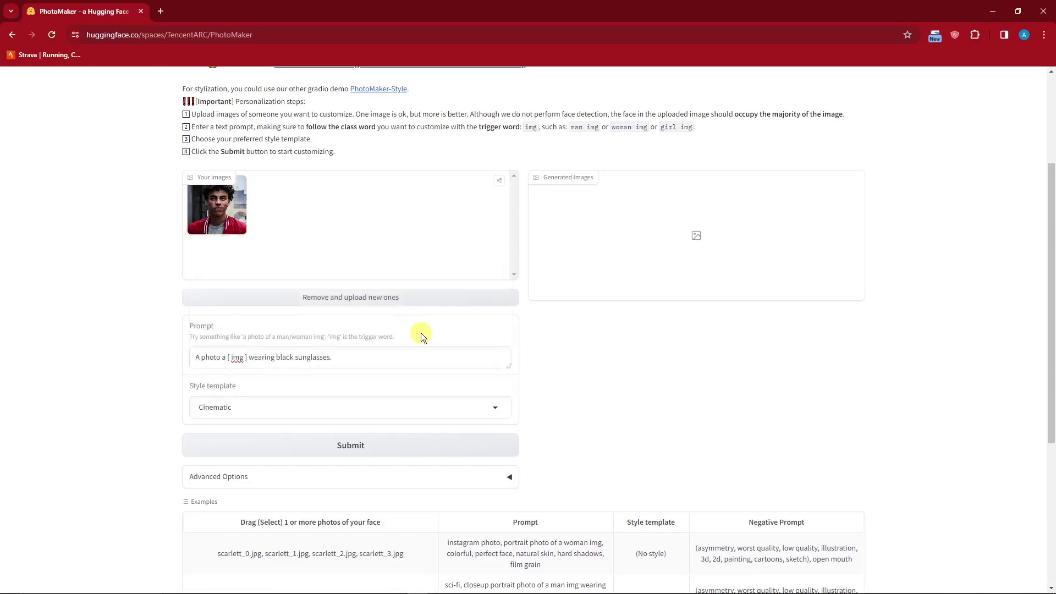
scroll(437, 401, "down", 2)
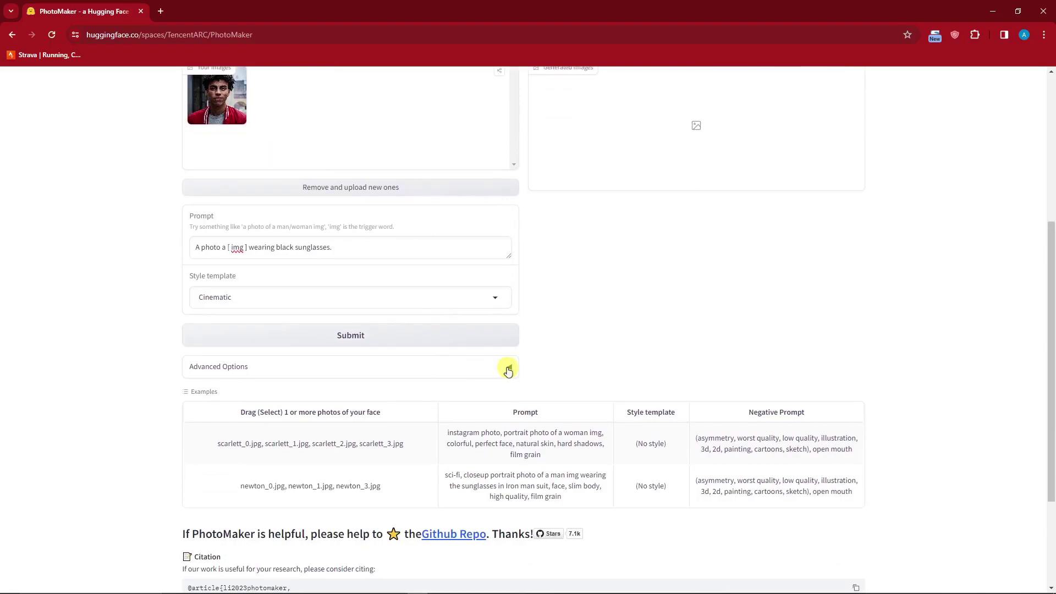
left_click(505, 369)
scroll(494, 366, "down", 2)
scroll(430, 305, "down", 2)
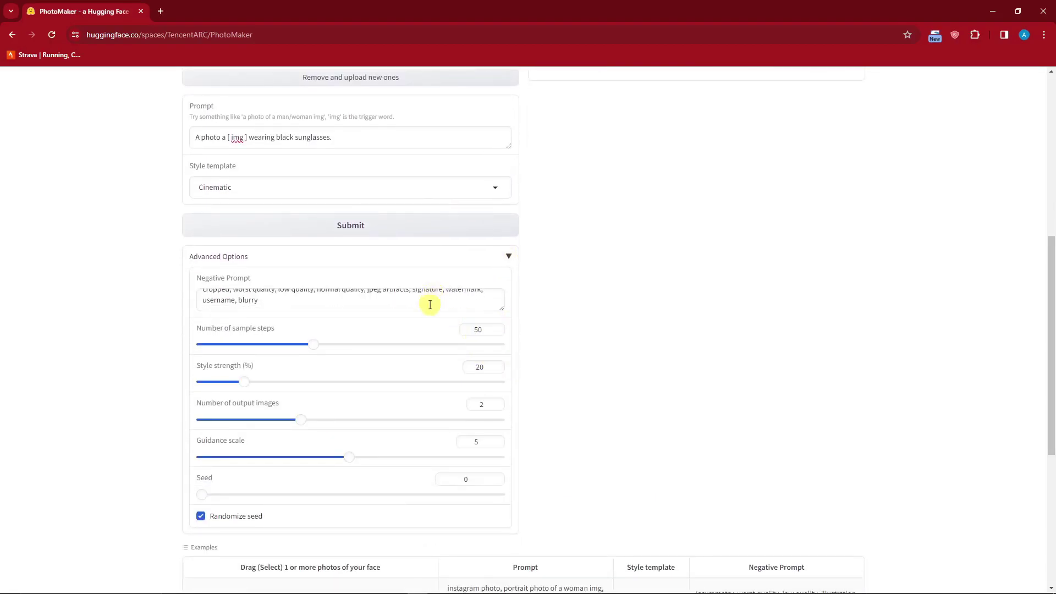
scroll(434, 302, "up", 2)
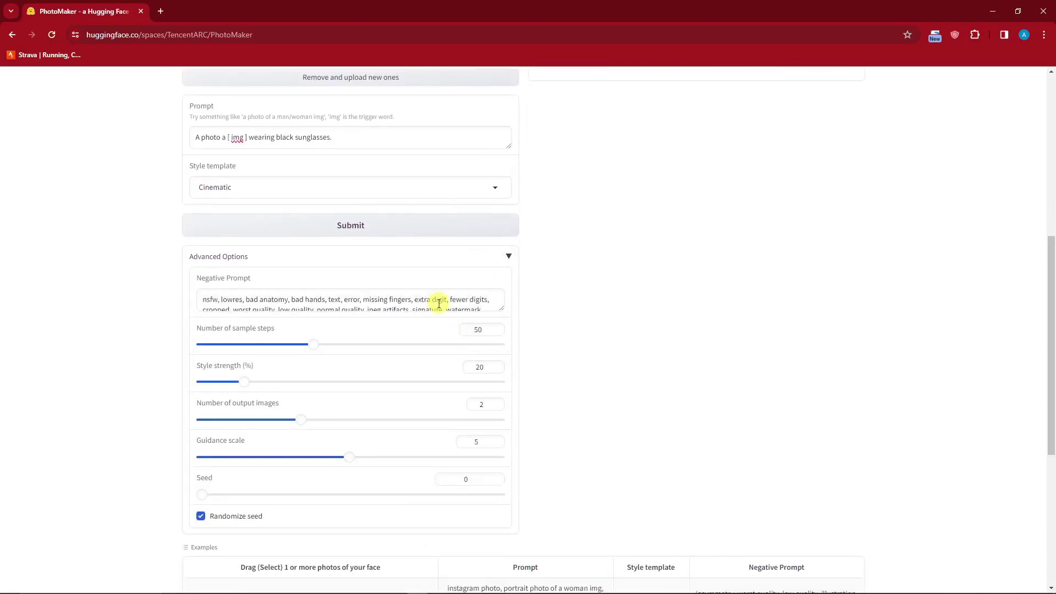
scroll(413, 300, "down", 2)
- Append ', noisy' to the negative prompt and keep Cinematic as the style
left_click(306, 303)
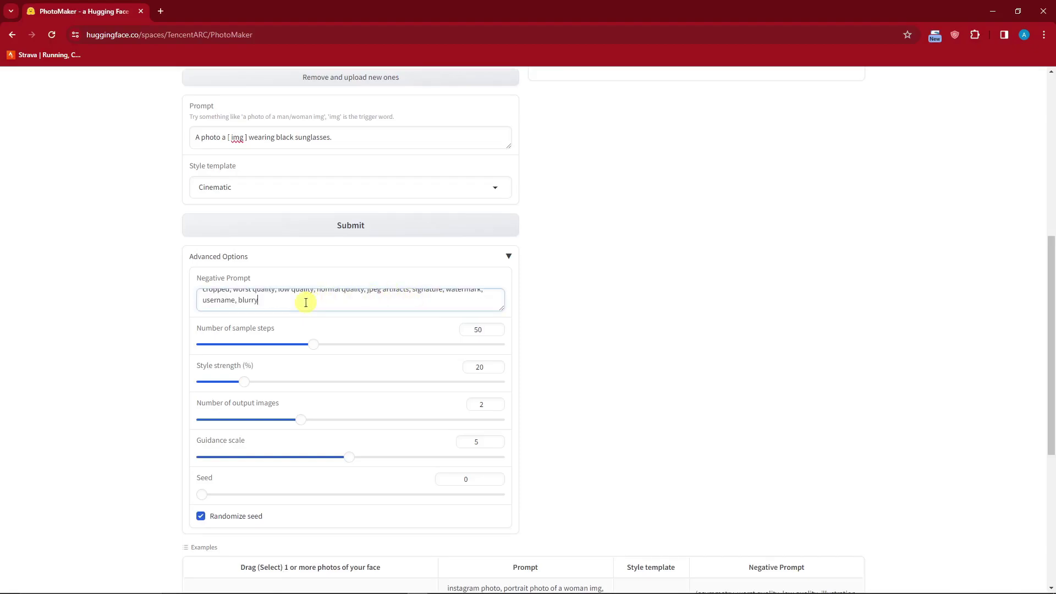
type(", noisy")
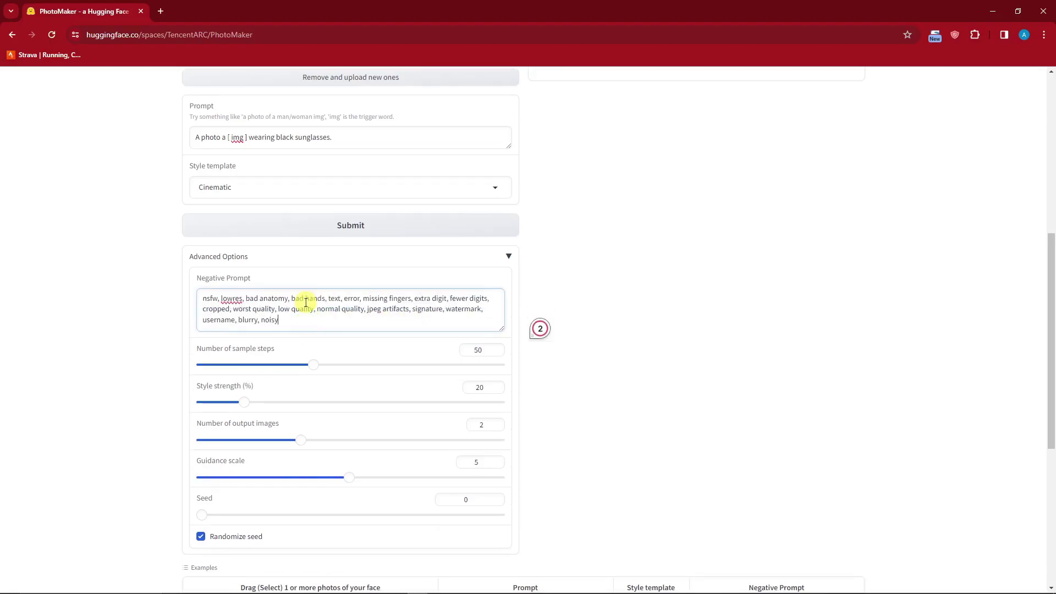
scroll(517, 303, "down", 1)
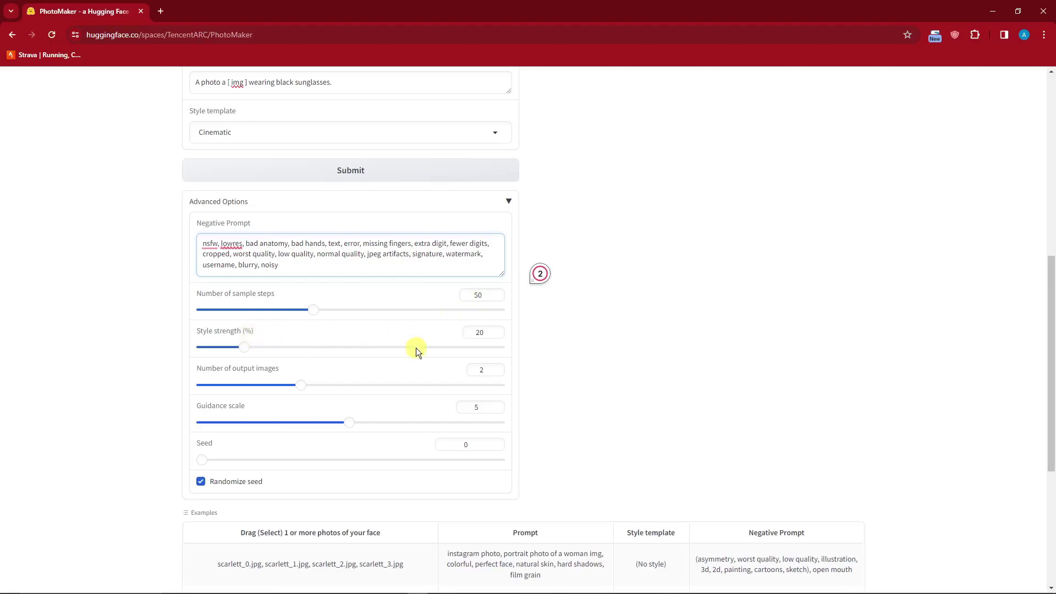
left_click(236, 132)
left_click(142, 197)
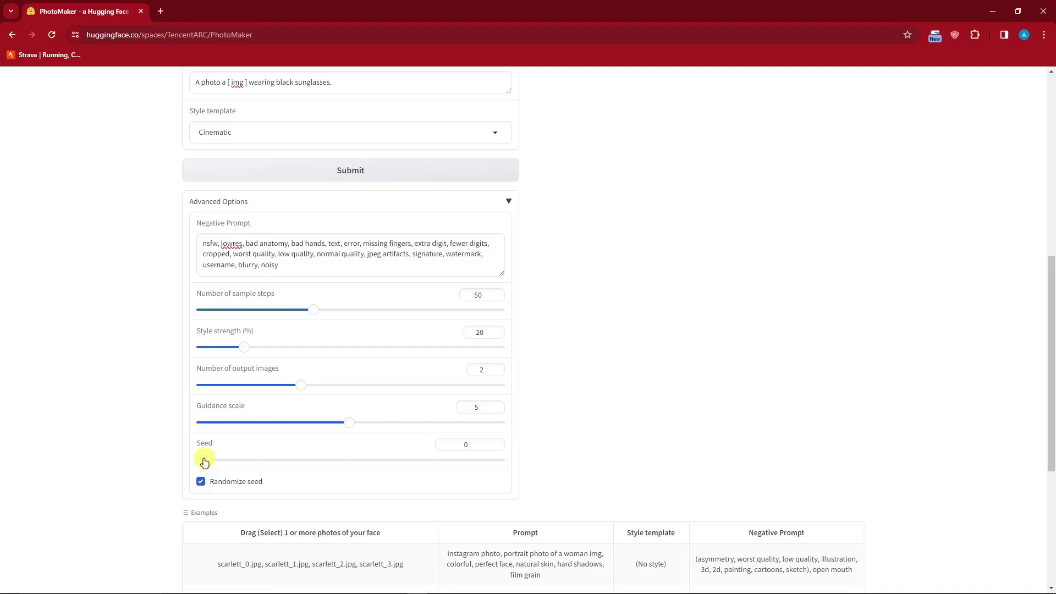
- Submit to generate two cinematic portraits of the man in black sunglasses
scroll(308, 451, "up", 5)
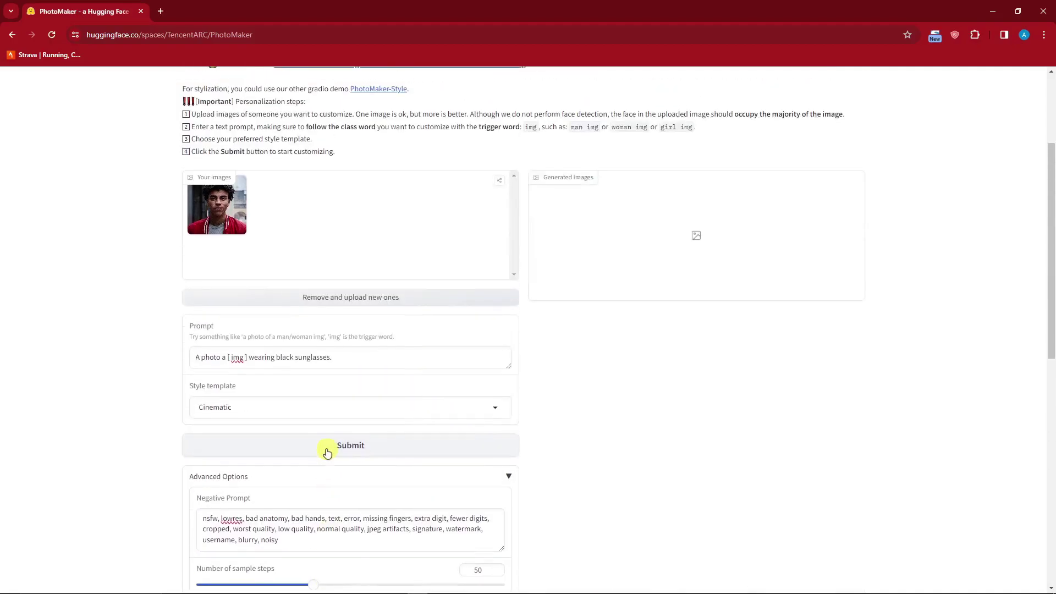
left_click(355, 451)
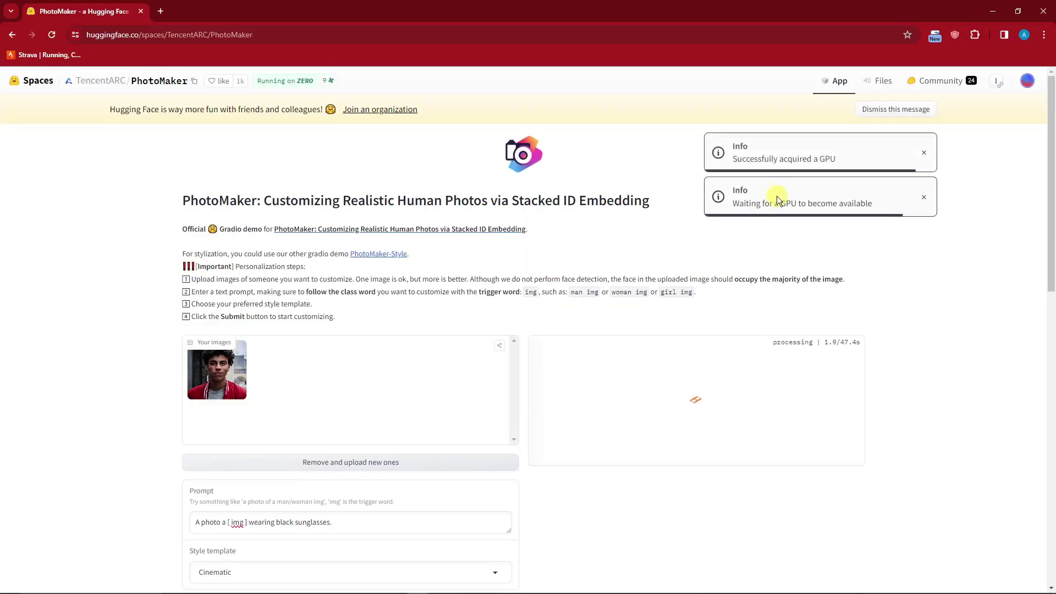
scroll(702, 367, "down", 1)
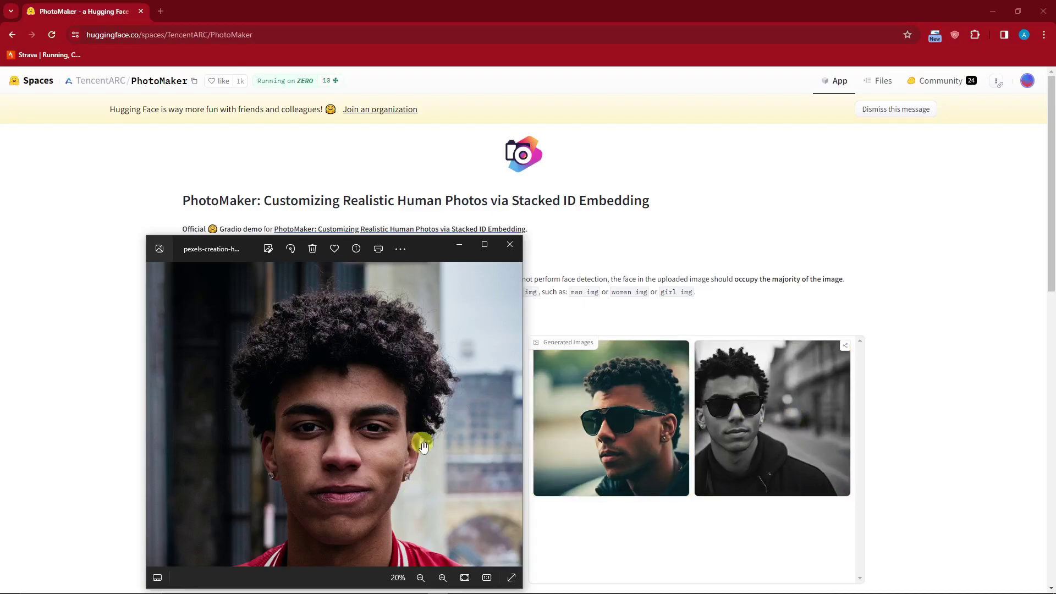
- Zoom around the man's original photo in Photos, then return to the PhotoMaker page
scroll(402, 451, "up", 3)
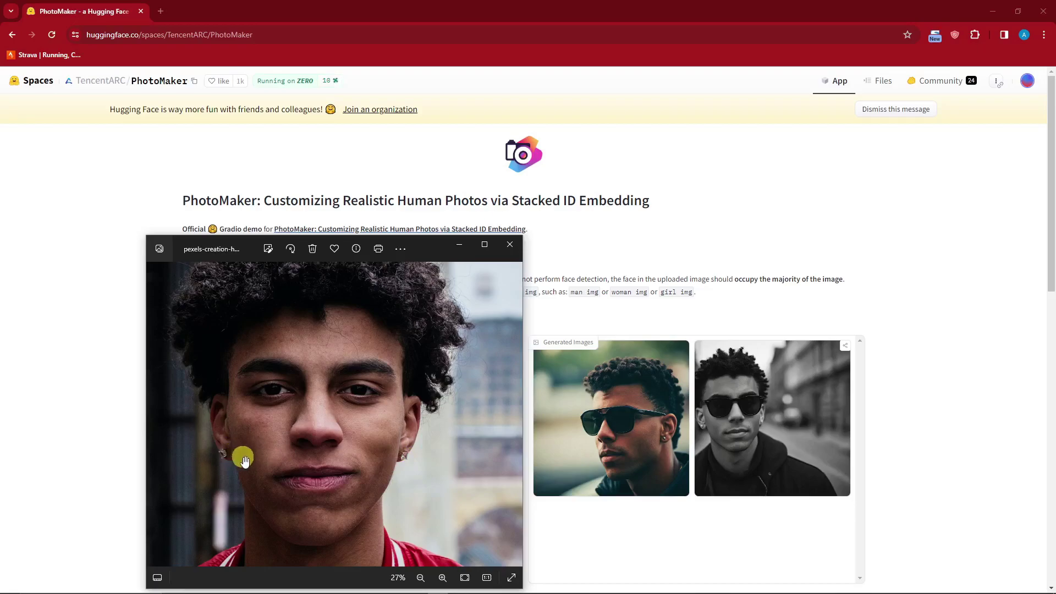
scroll(352, 437, "down", 3)
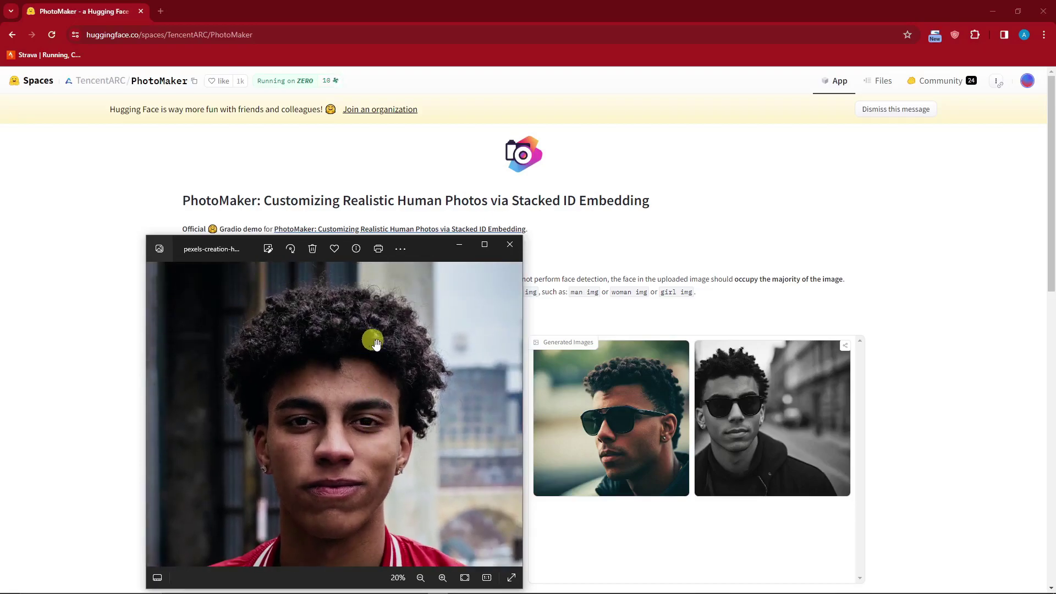
left_click(638, 434)
scroll(383, 397, "down", 1)
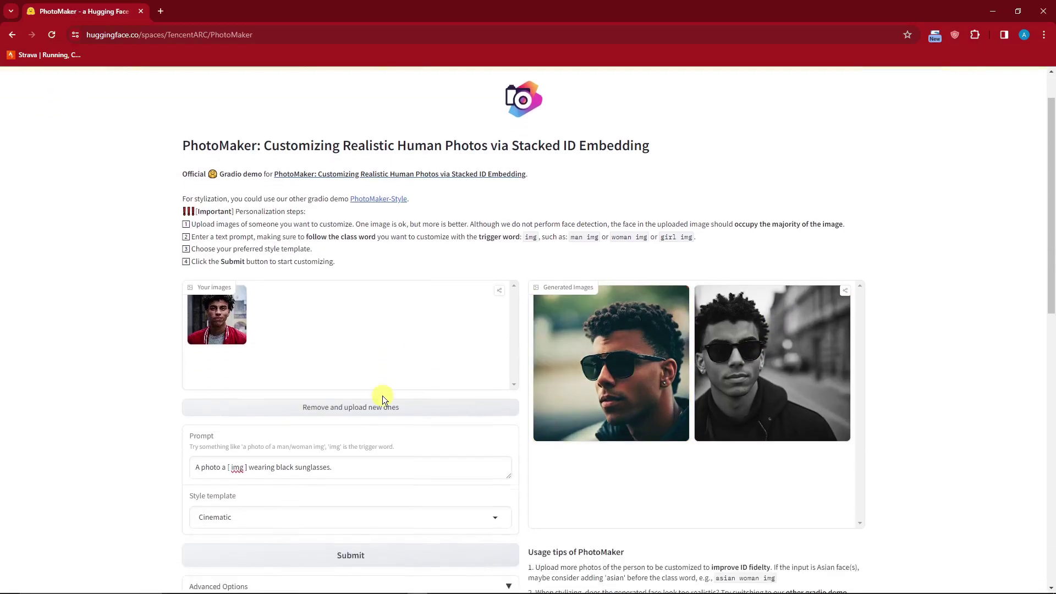
- Replace the man's photo with the woman's photos 1–4 from the Desktop
left_click(341, 407)
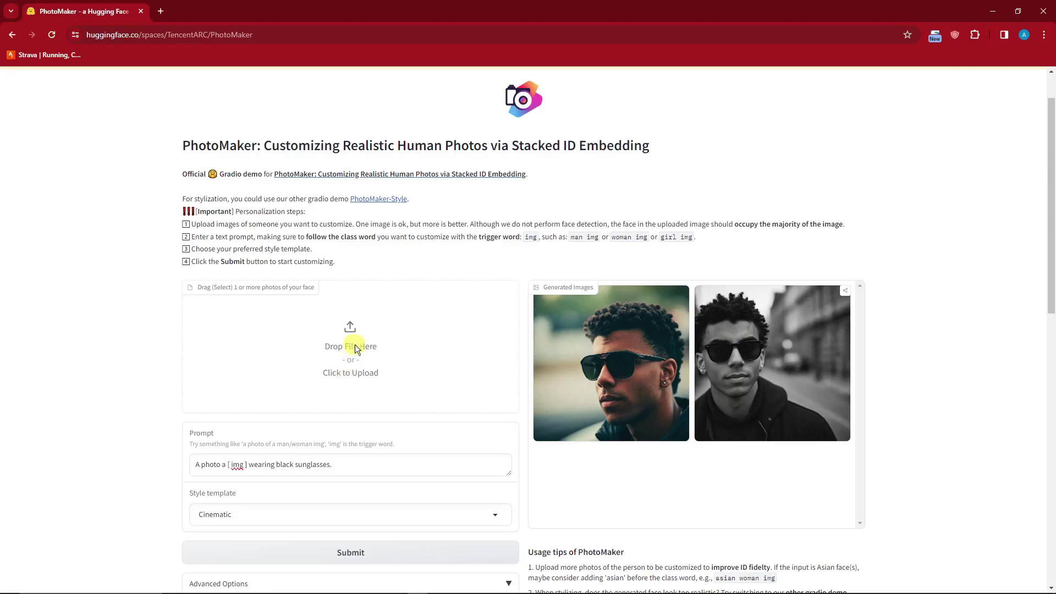
left_click(407, 351)
scroll(203, 209, "up", 4)
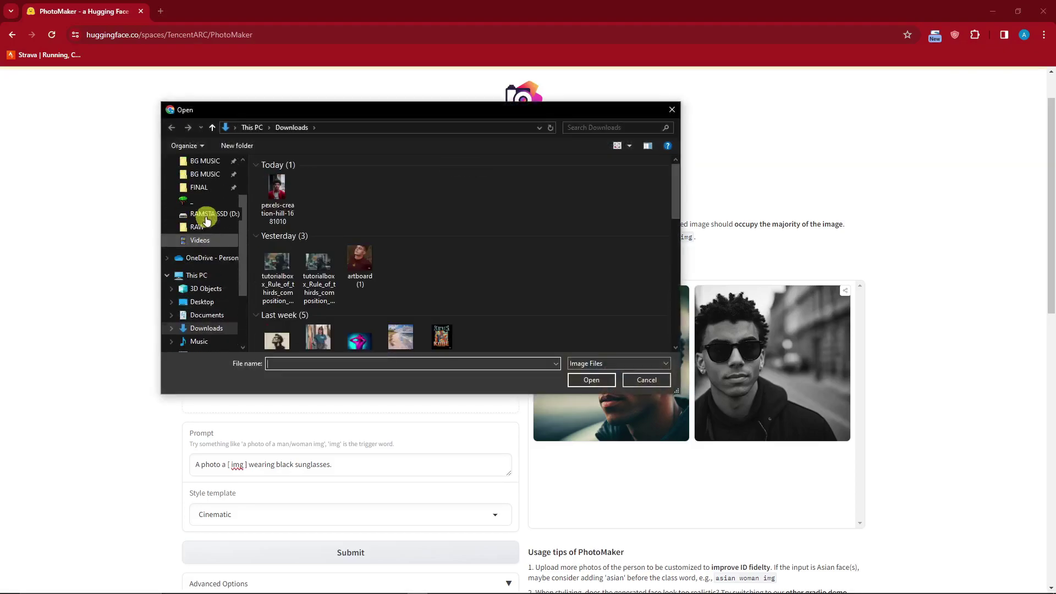
left_click(203, 186)
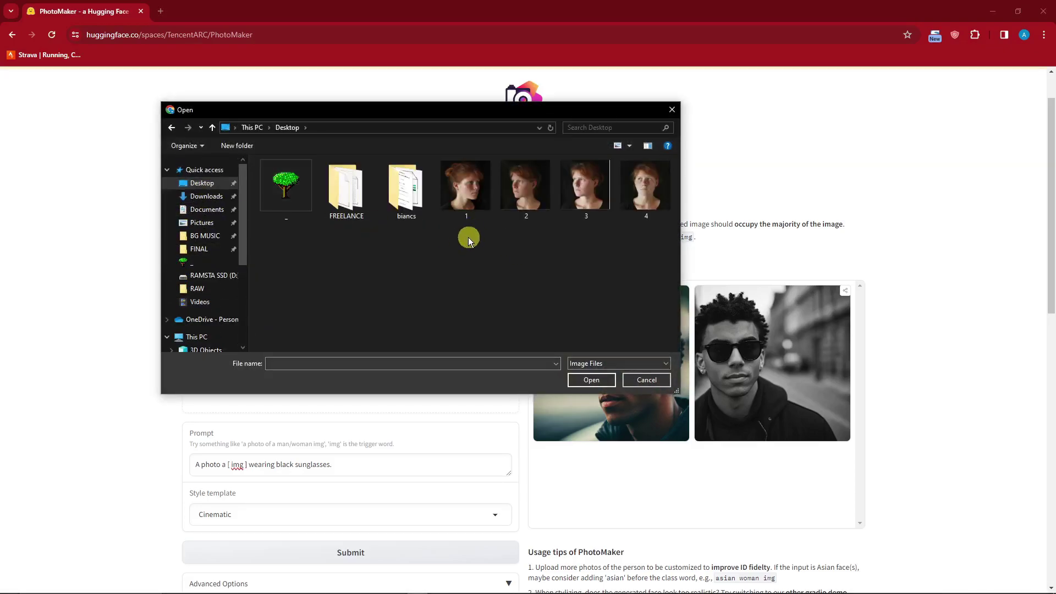
left_click_drag(468, 237, 609, 247)
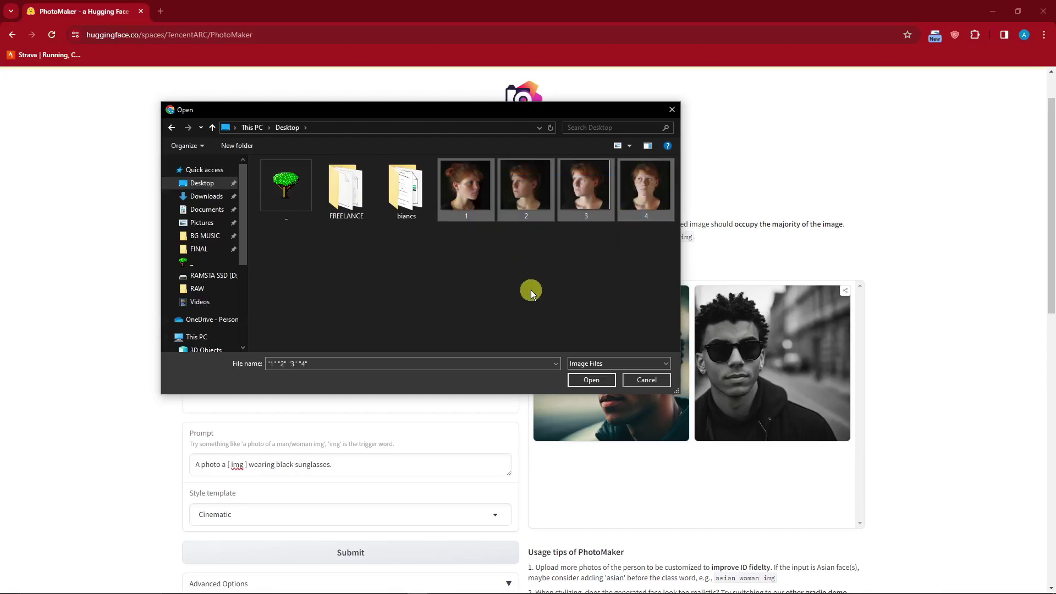
left_click(592, 380)
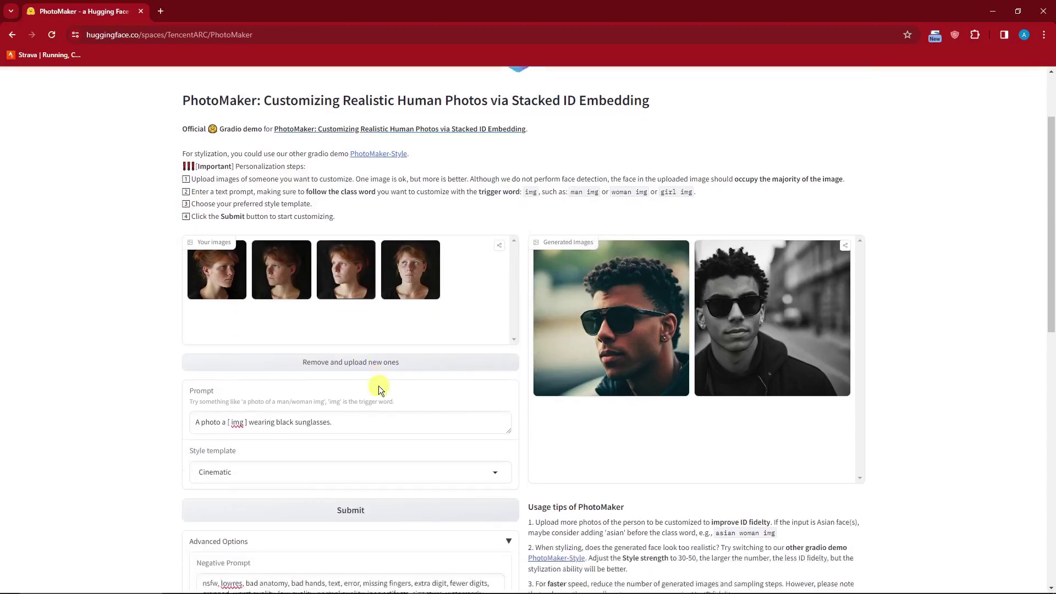
- Check the prompt 'A photo a [ img ] wearing black sunglasses.' and dismiss the spelling suggestions
scroll(379, 388, "down", 1)
left_click_drag(201, 358, 341, 359)
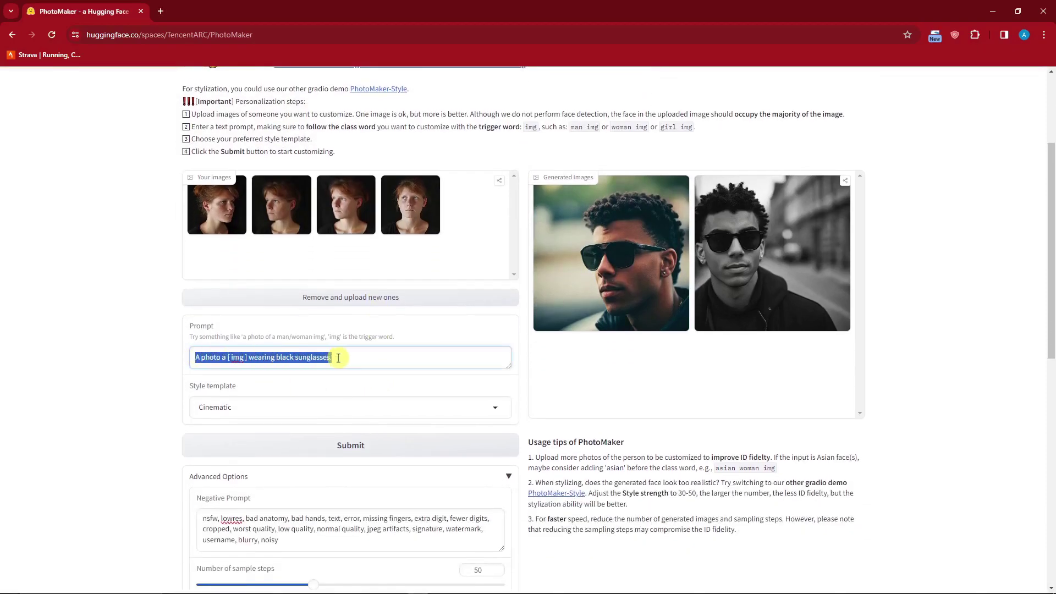
left_click(346, 359)
left_click(233, 358)
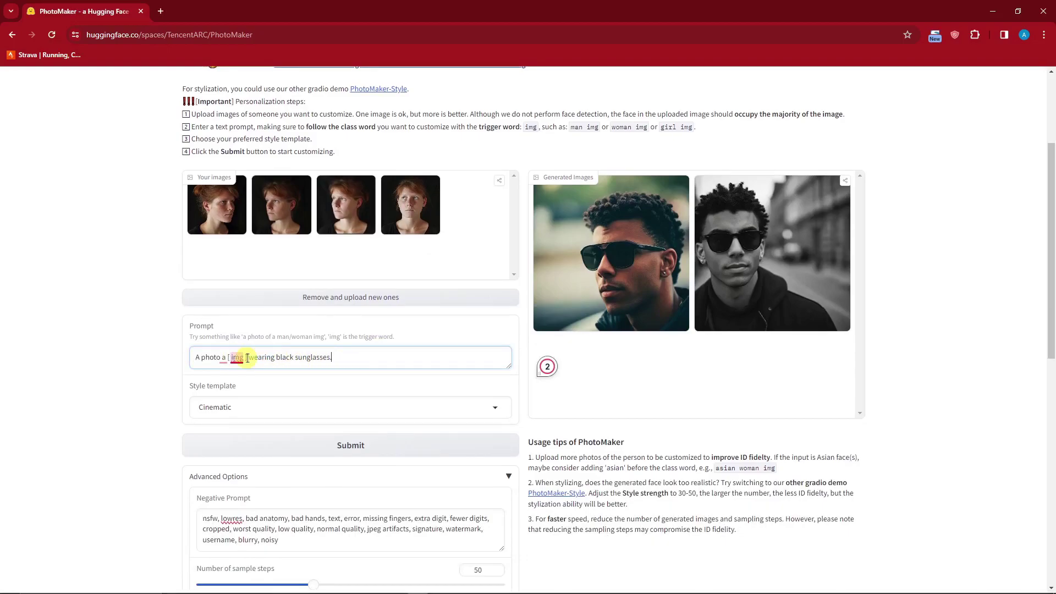
right_click(340, 359)
left_click(402, 400)
scroll(401, 403, "down", 3)
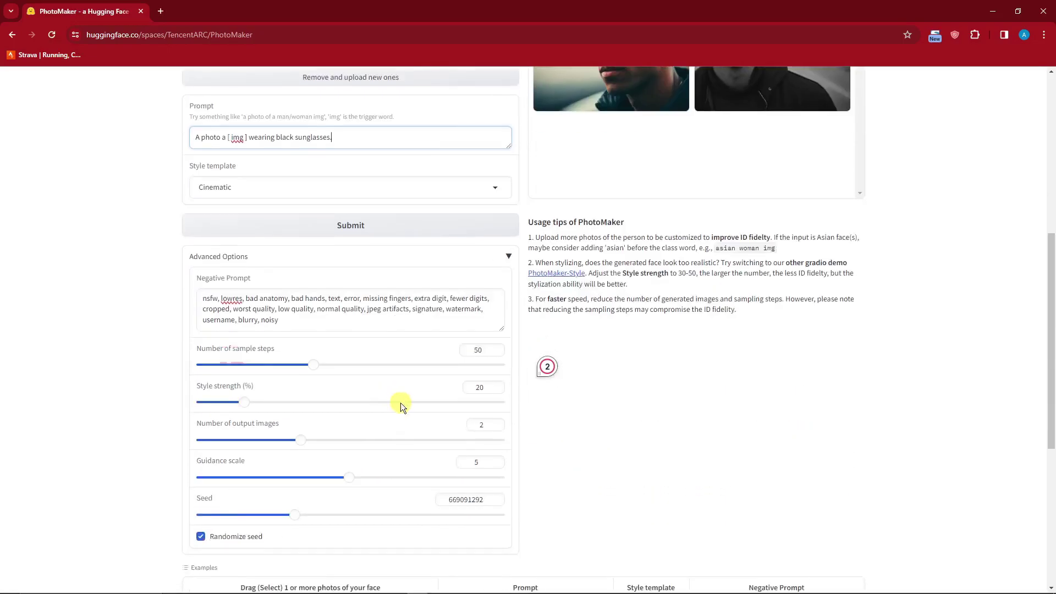
scroll(333, 295, "down", 3)
scroll(370, 370, "up", 4)
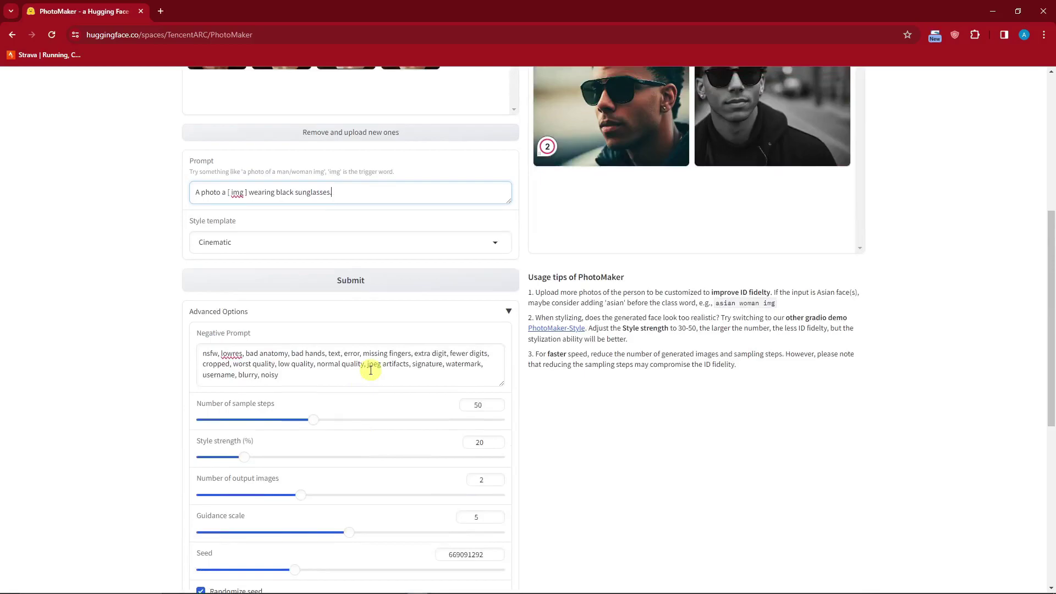
scroll(440, 346, "up", 2)
- Submit and wait for two cinematic sunglasses portraits of the woman, one colour, one black-and-white
left_click(355, 388)
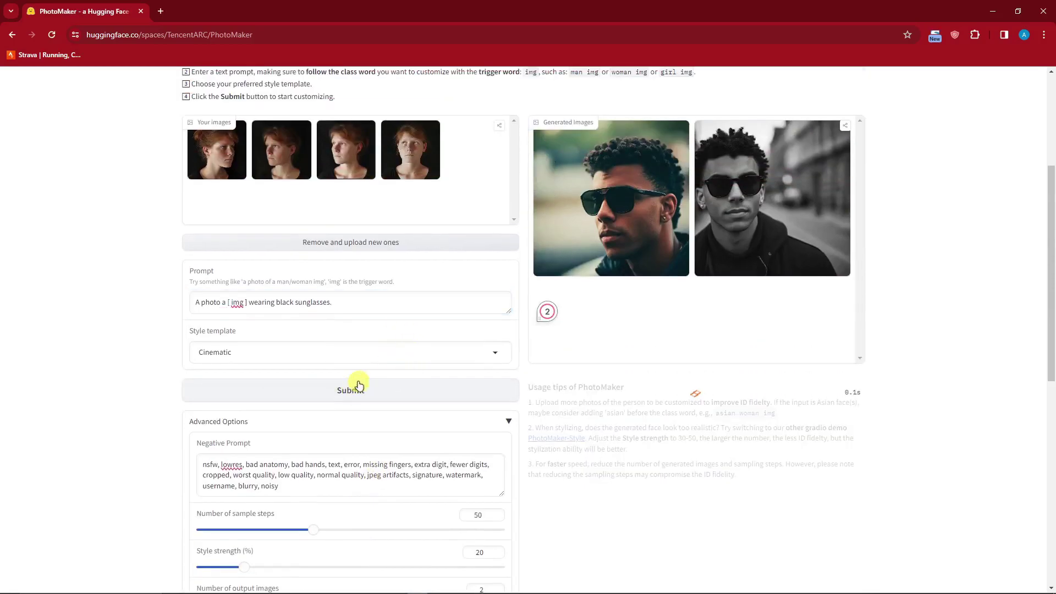
scroll(426, 361, "up", 4)
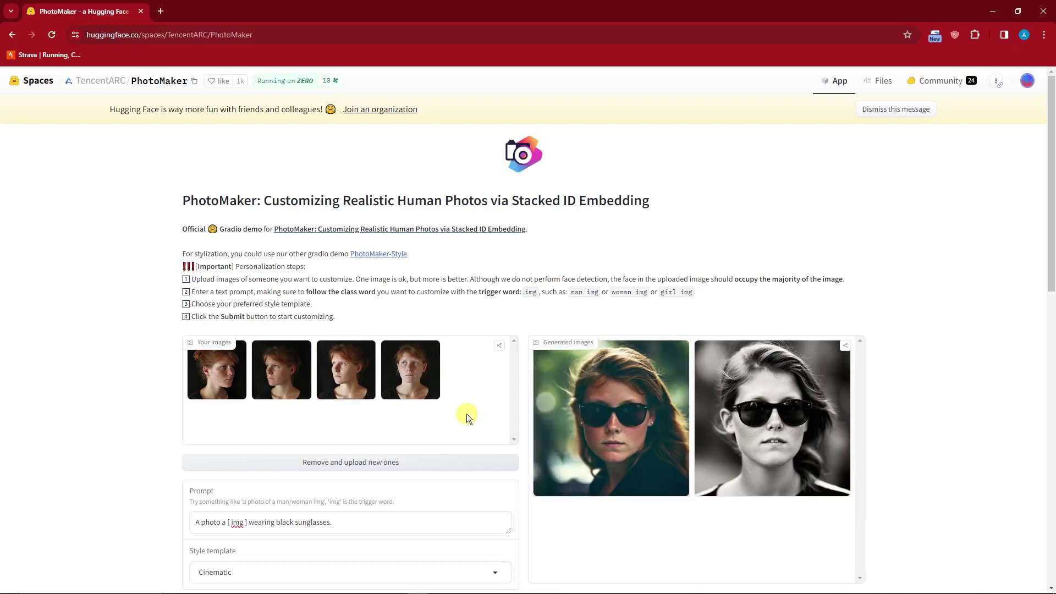
scroll(486, 408, "down", 2)
scroll(497, 419, "up", 2)
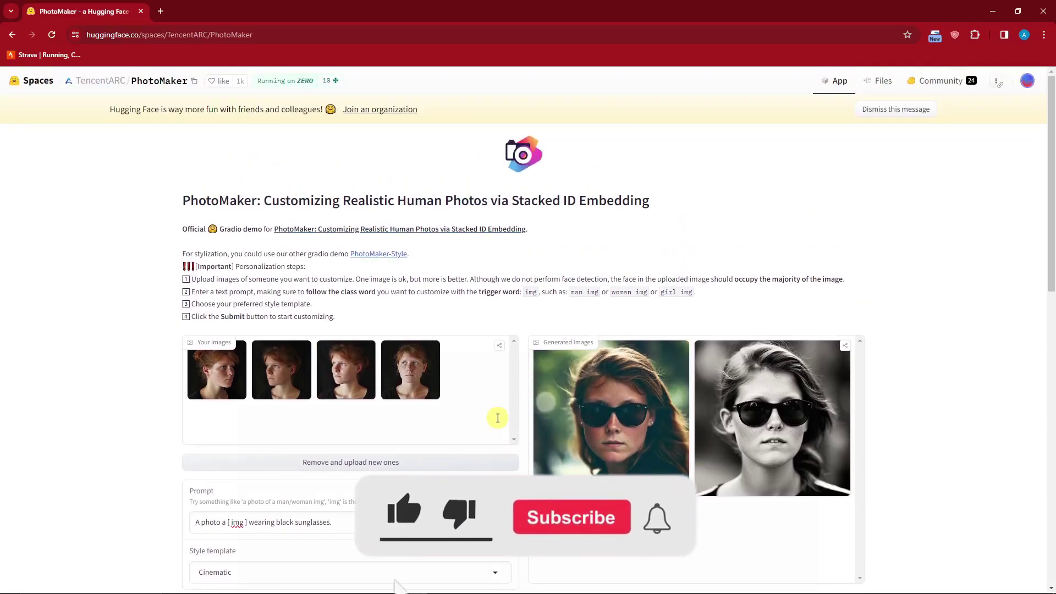
scroll(497, 418, "down", 5)
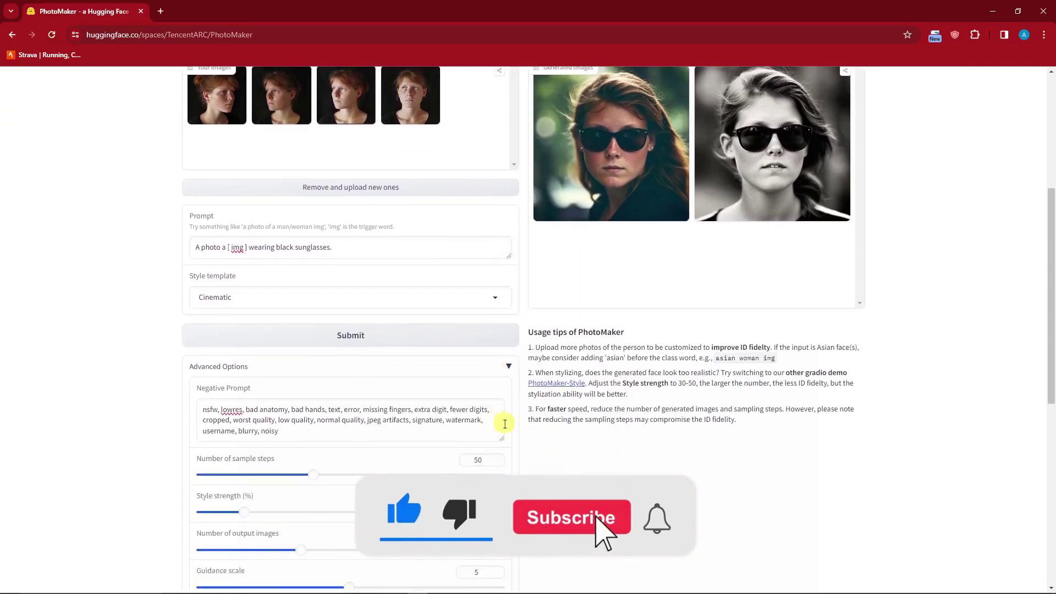
scroll(522, 441, "up", 5)
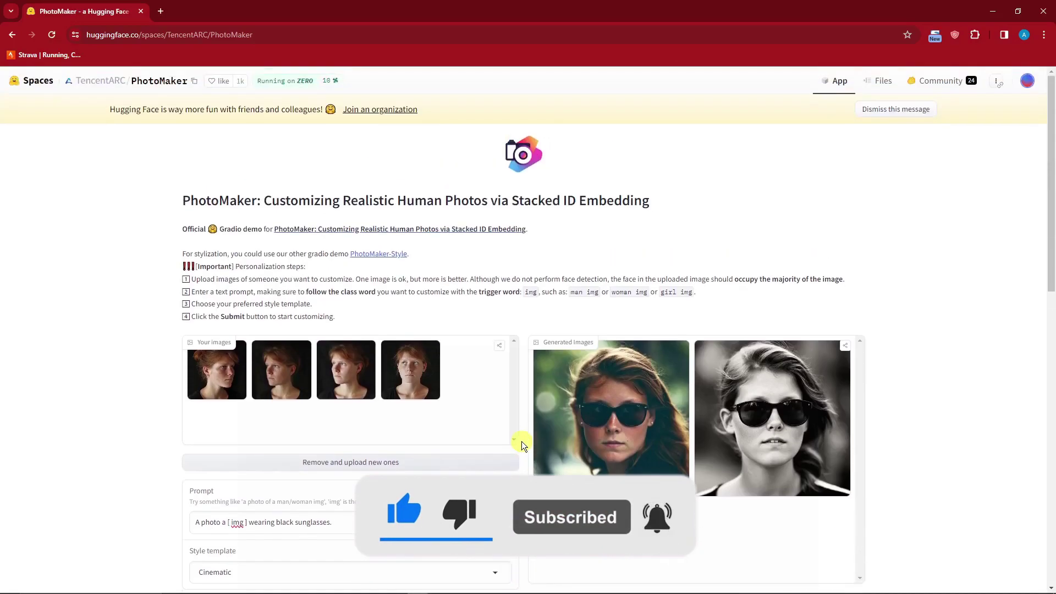